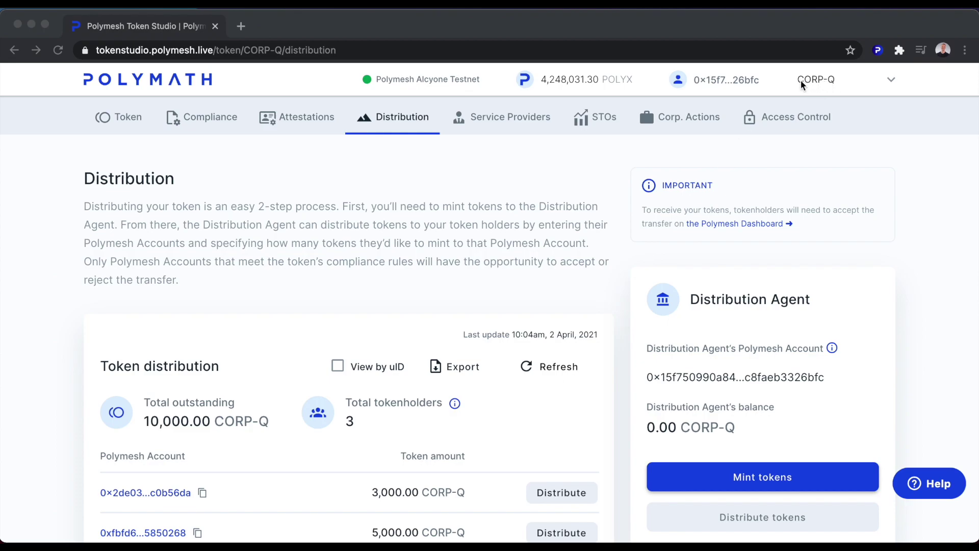
Step: Switch to the CORP-Q Corporate actions page, which shows the 31,140 ALCY balance
scroll(627, 352, down, 3)
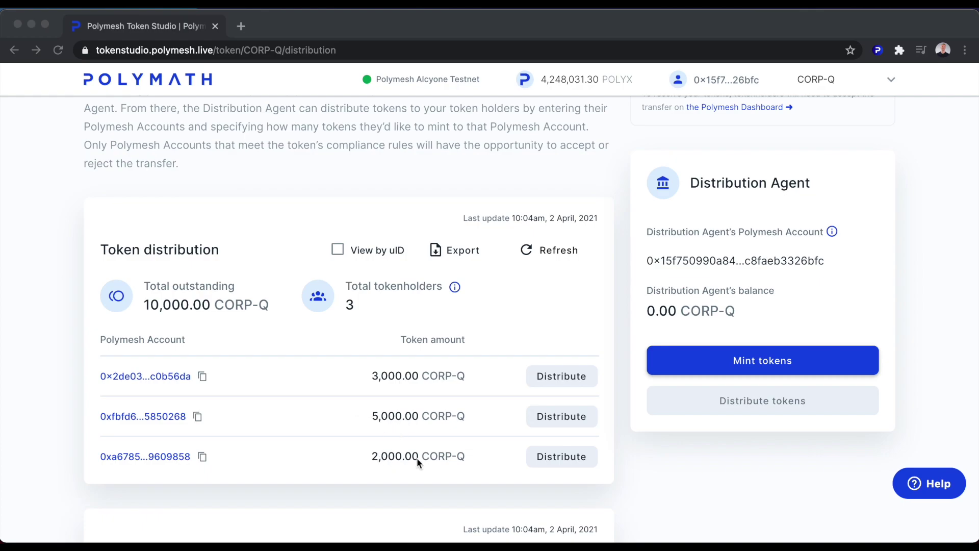
scroll(622, 338, up, 3)
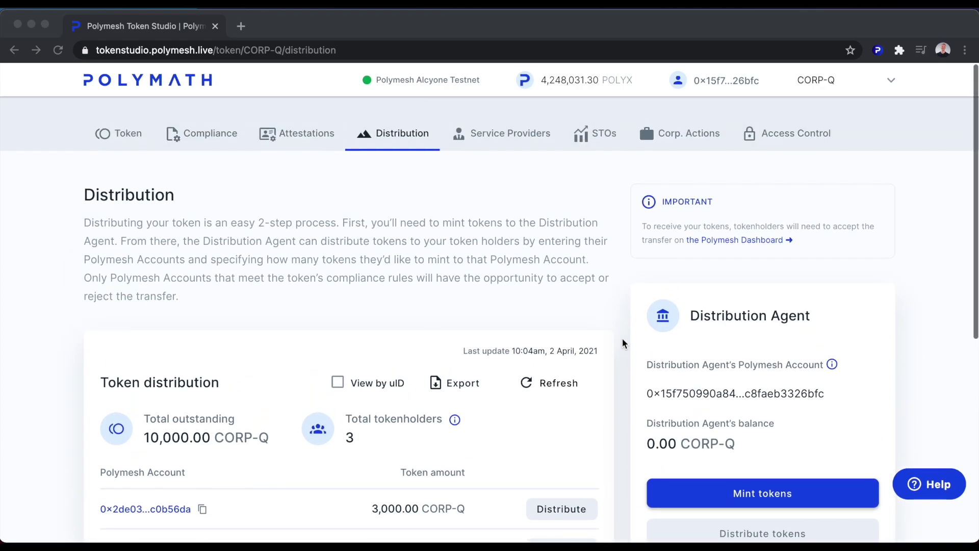
click(674, 133)
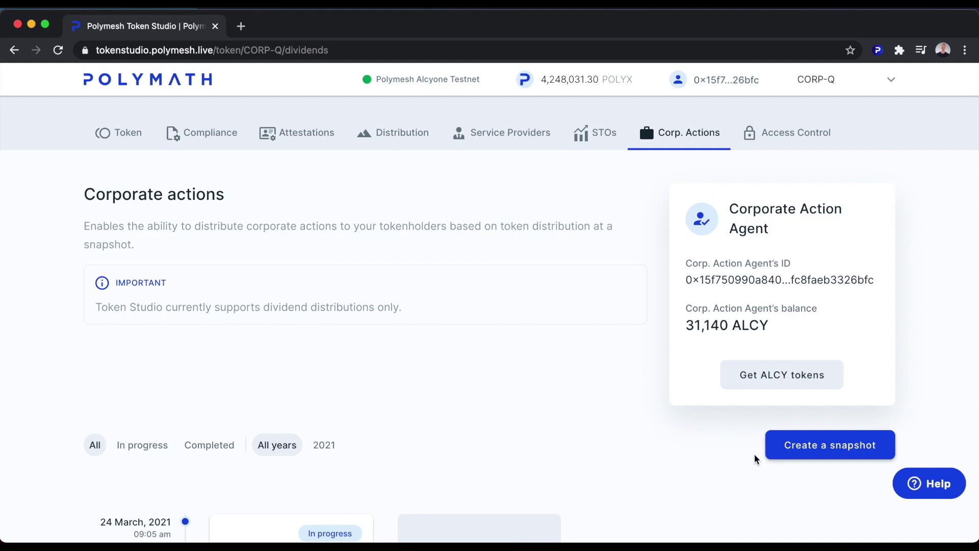
Step: Create a one-time checkpoint snapshot for CORP-Q dated 02 April 2021, 11:07 am
click(822, 448)
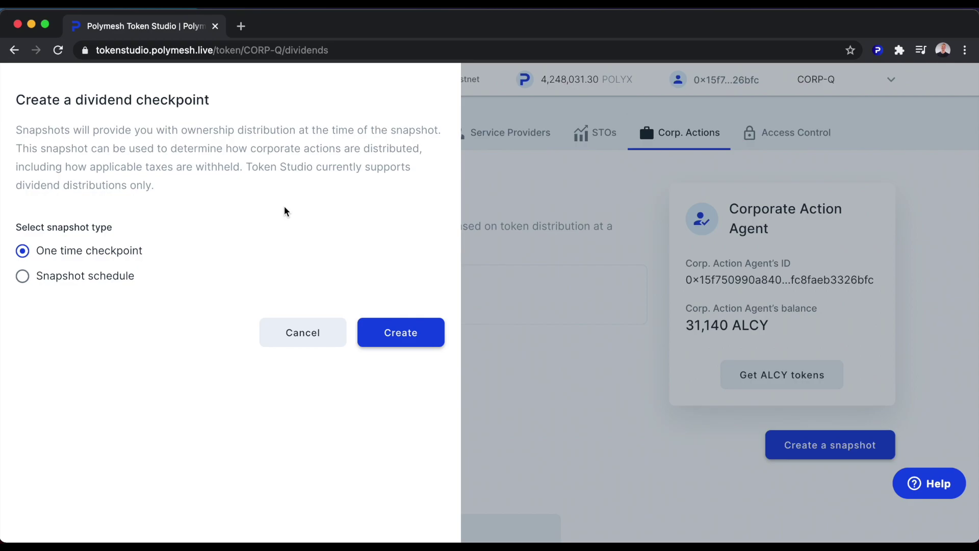
click(400, 333)
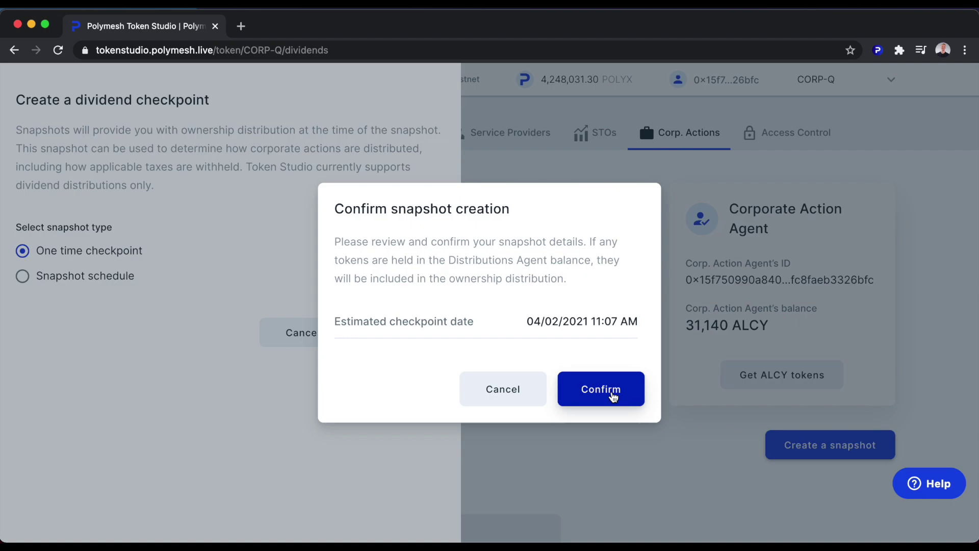
click(614, 396)
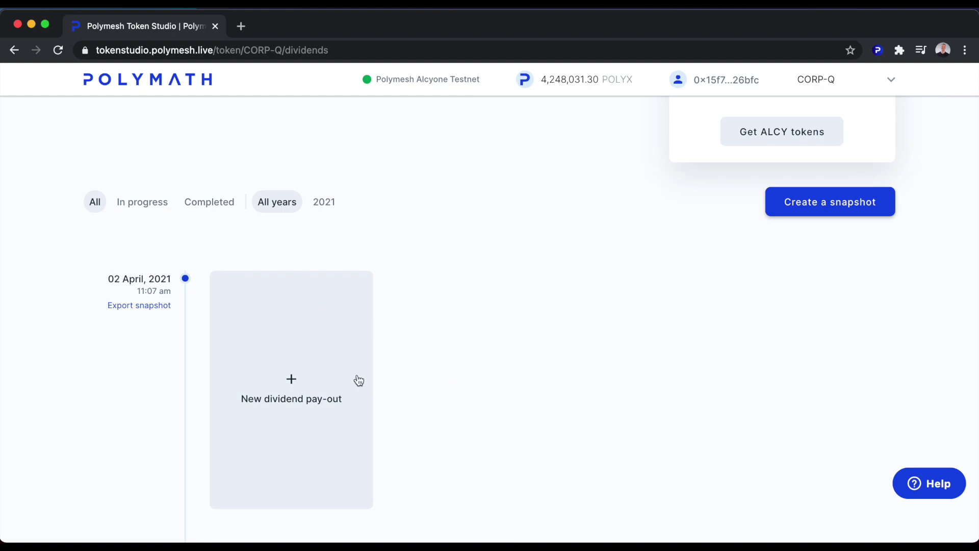
Step: Begin a new dividend pay-out from the snapshot, excluding the third of three tokenholders
click(290, 380)
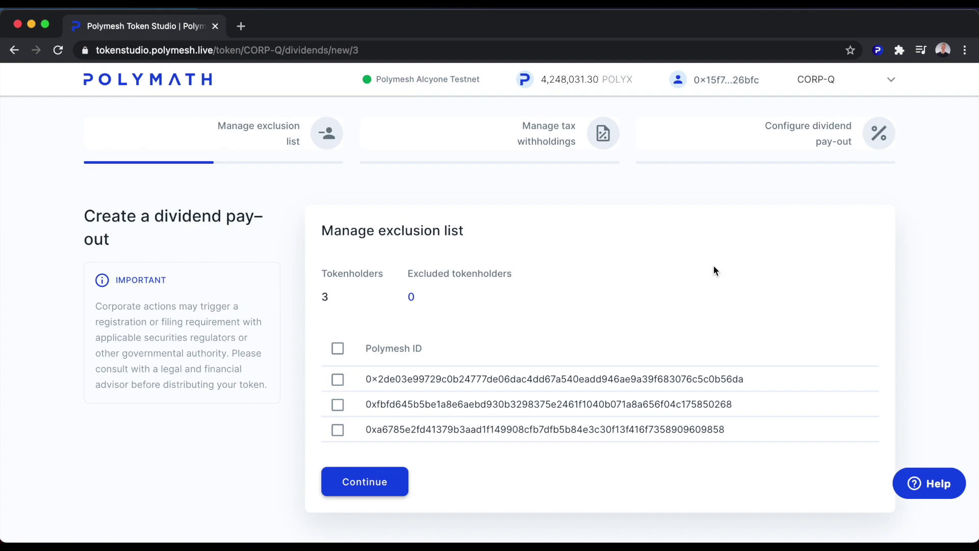
click(877, 50)
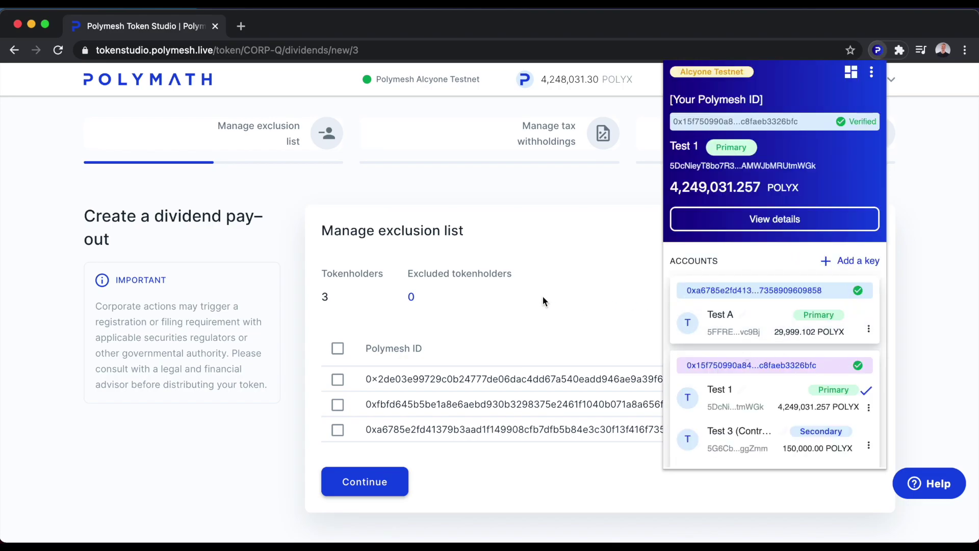
click(604, 273)
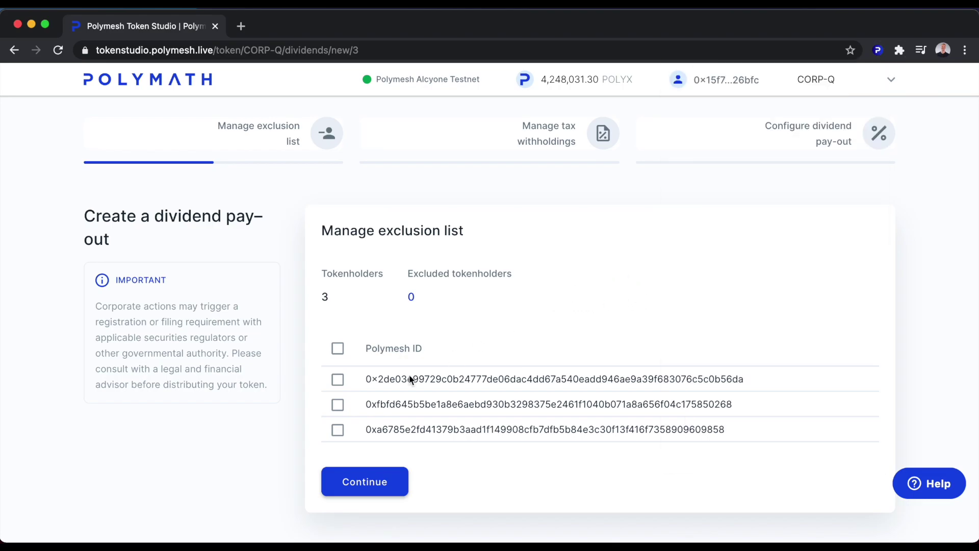
click(337, 431)
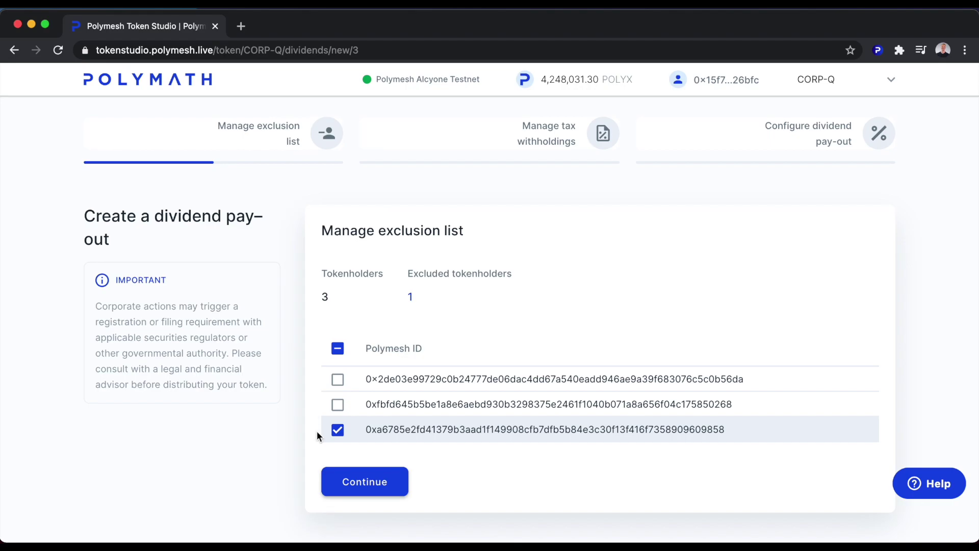
click(363, 480)
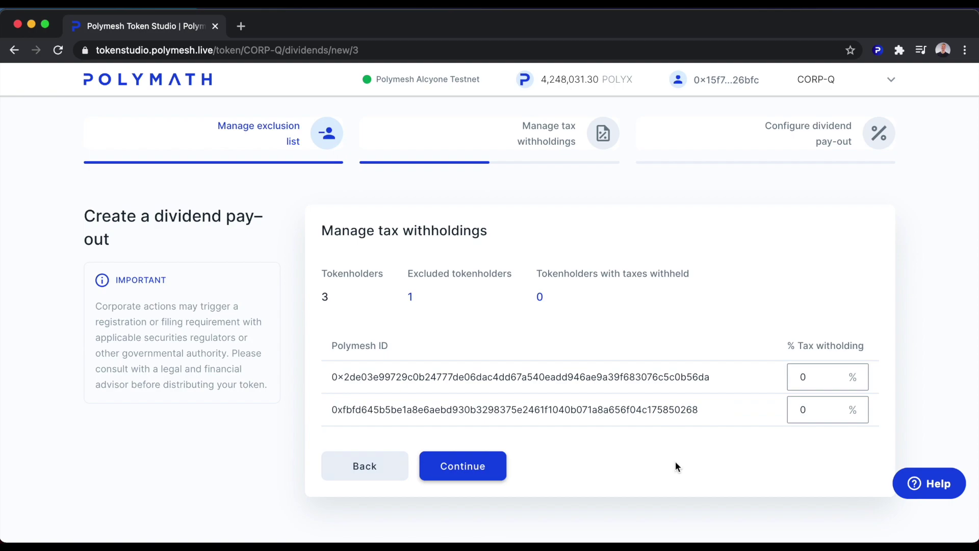
Step: Set 25% tax withholding for the first tokenholder and 10% for the second
click(810, 376)
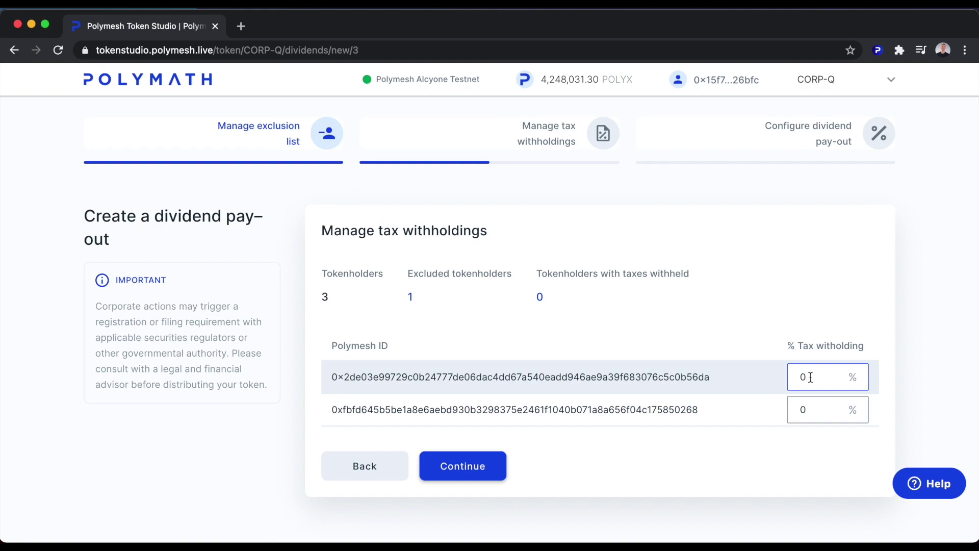
text(25)
click(812, 410)
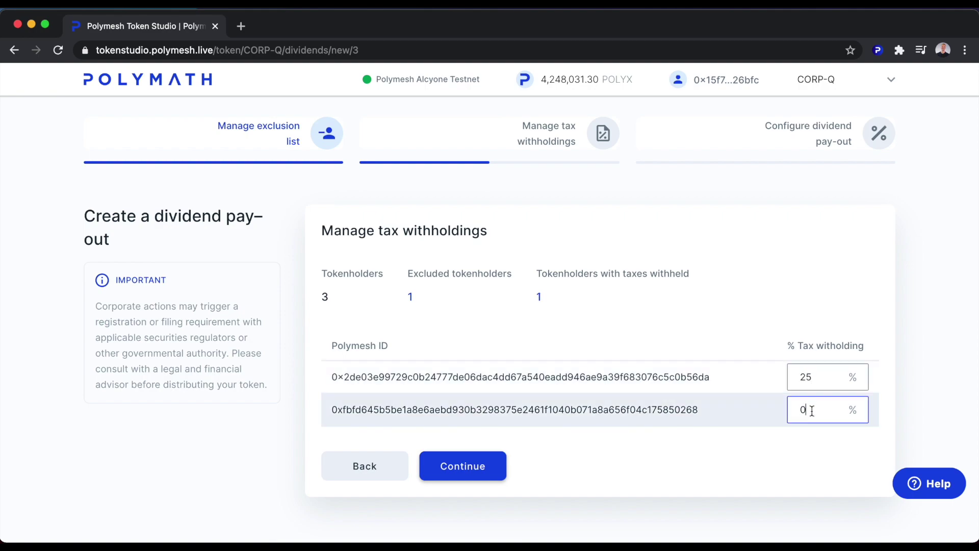
text(10)
click(475, 468)
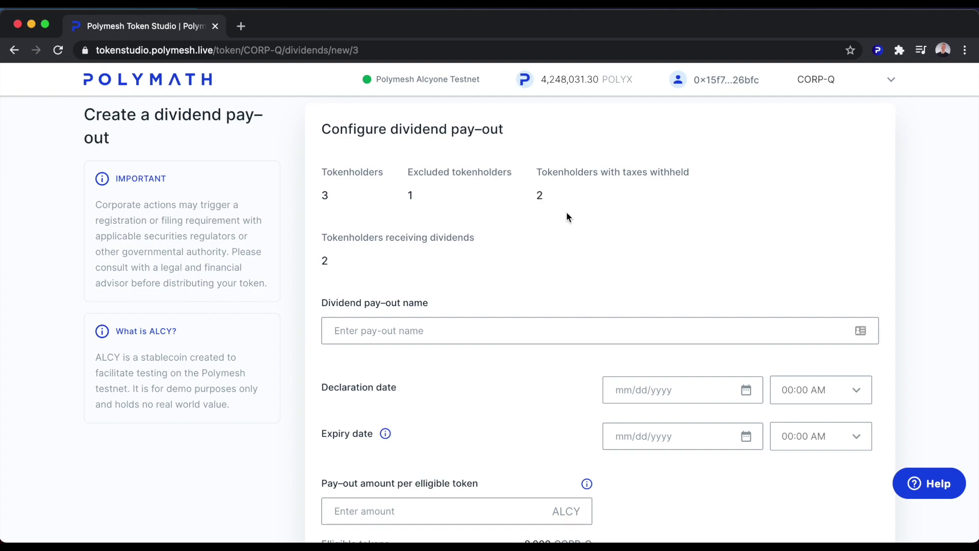
Step: Name the dividend pay-out 'Q2 2021' and set its declaration date to April 2
click(367, 324)
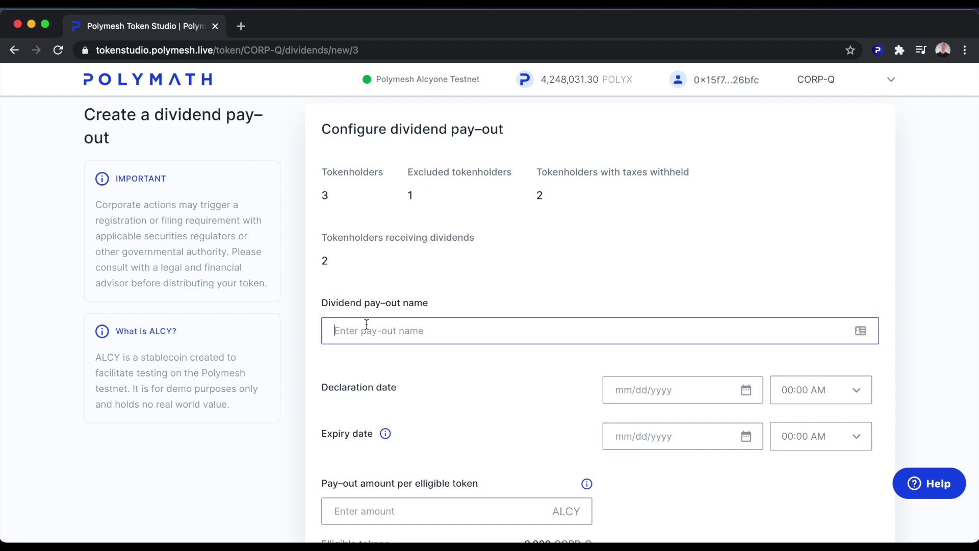
text(Q2 2021)
scroll(510, 332, down, 2)
click(631, 291)
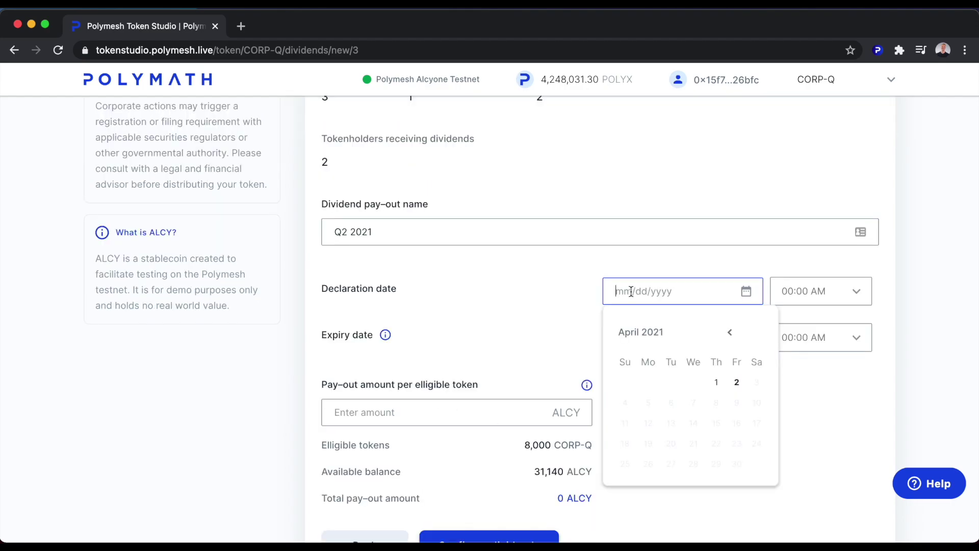
click(736, 382)
Step: Set the expiry date to 31 August 2021 and the pay-out to 2 ALCY per token
click(682, 337)
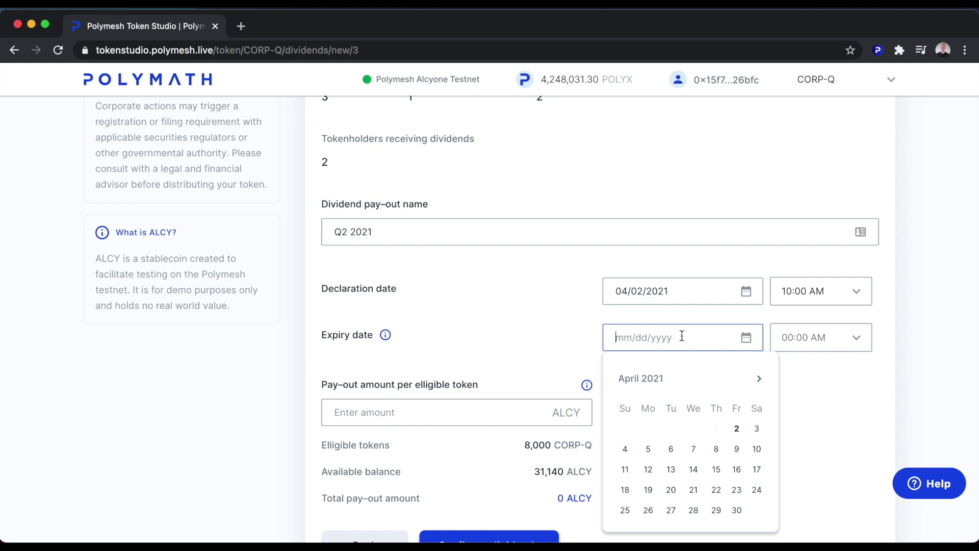
click(759, 381)
click(759, 381)
click(760, 382)
click(759, 381)
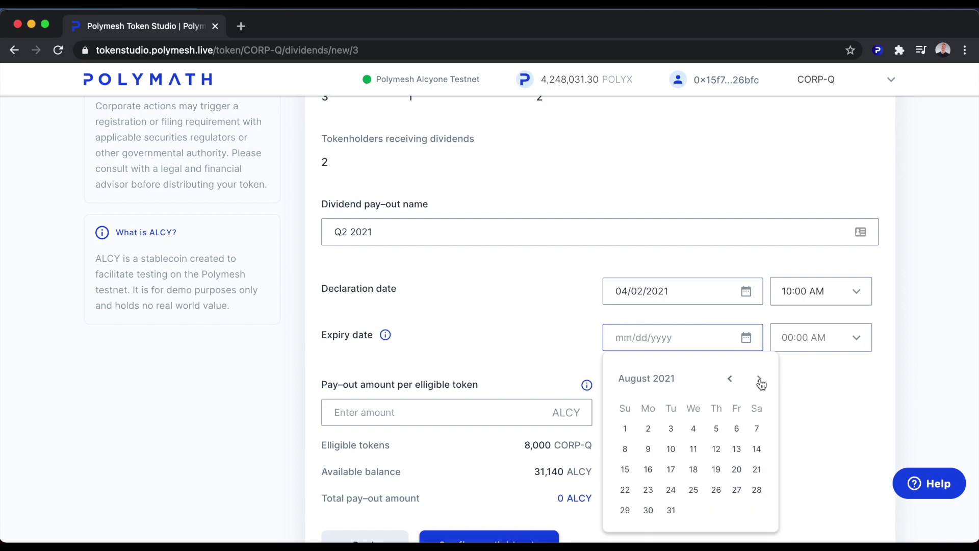
click(671, 508)
scroll(626, 378, down, 2)
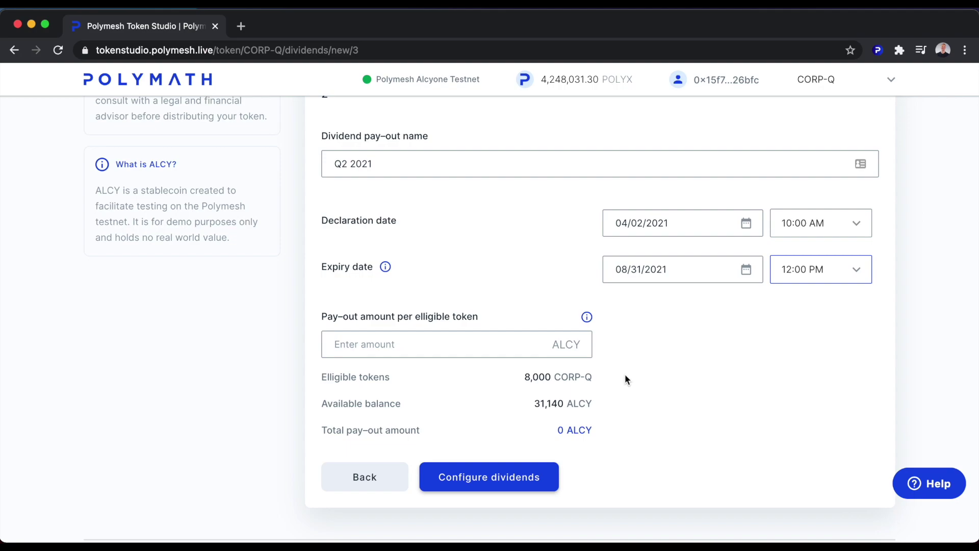
key(Tab)
text(2)
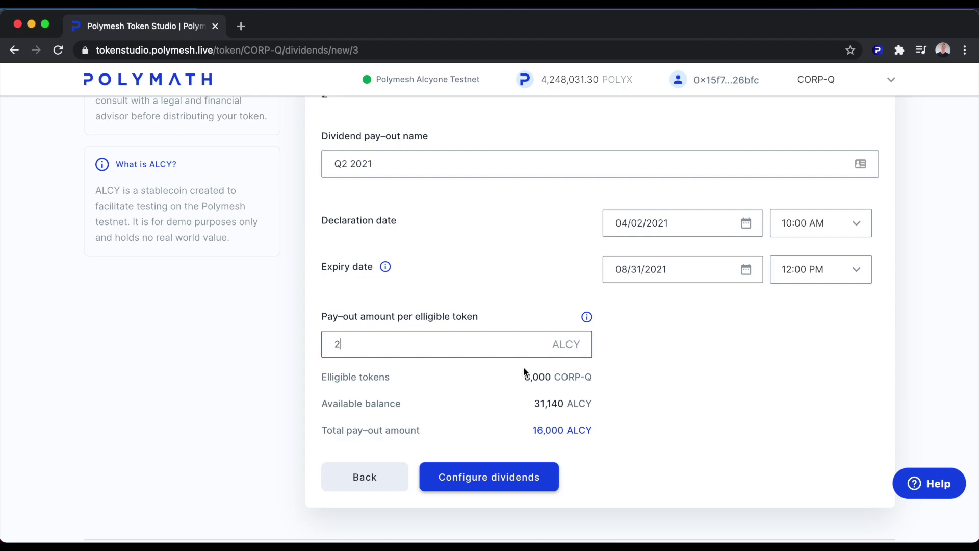
Step: Confirm and wallet-sign the Q2 2021 pay-out, listed in progress with 0 of 16,000 ALCY paid
click(514, 478)
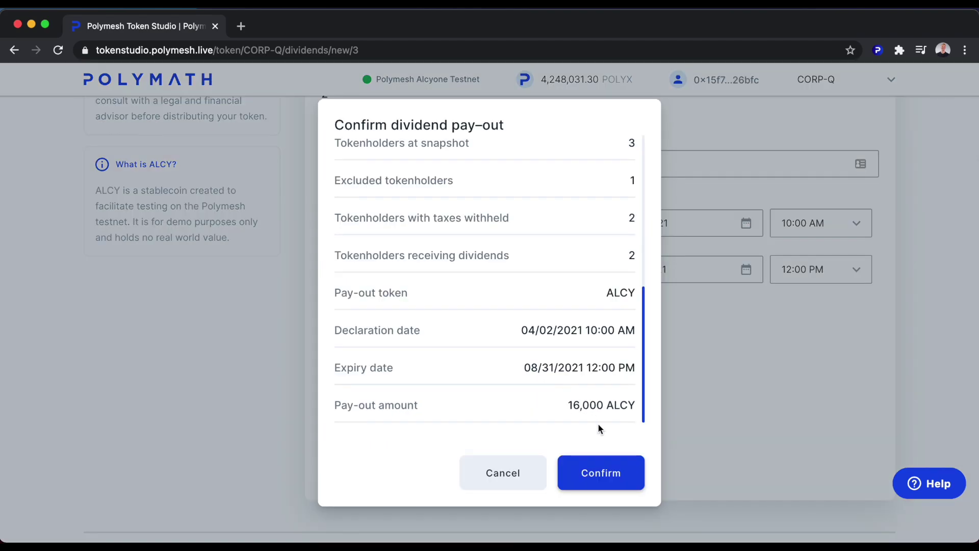
click(614, 467)
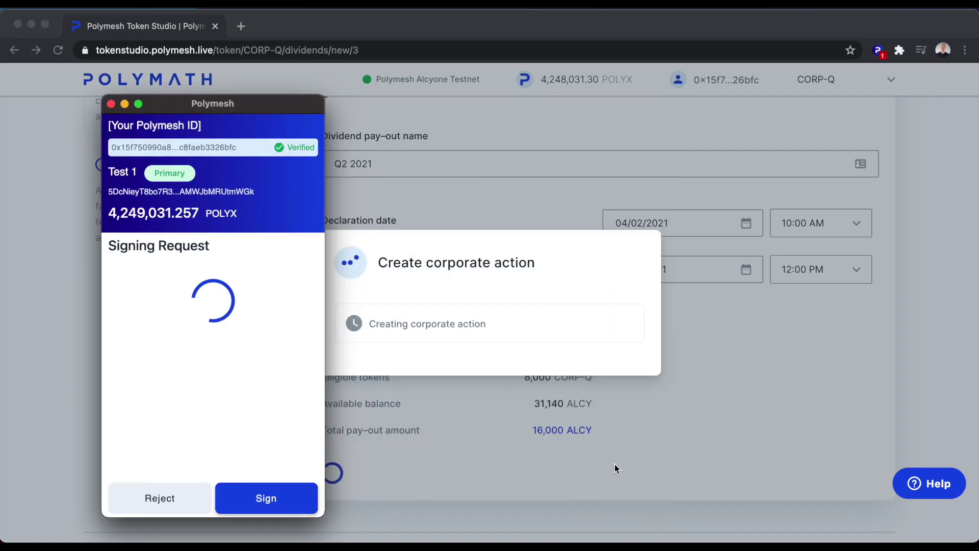
click(251, 494)
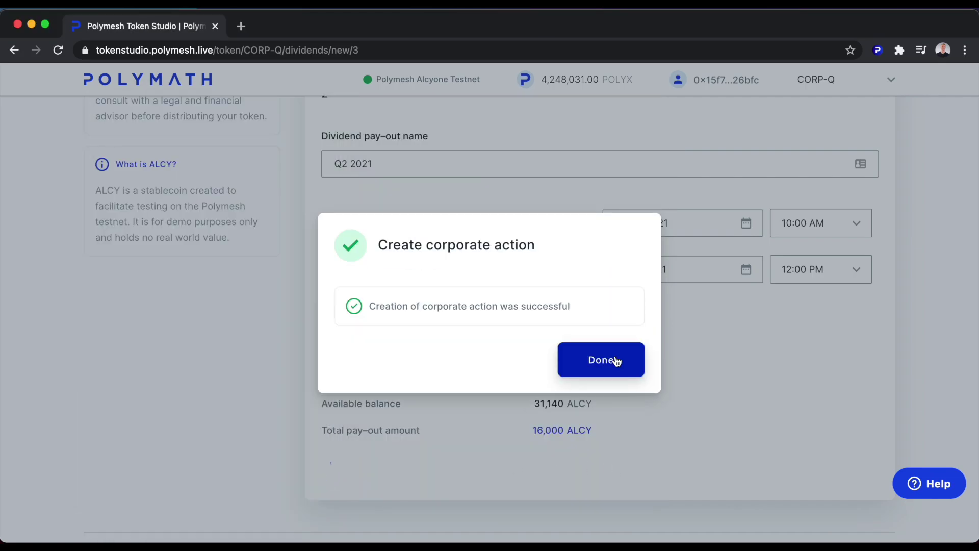
click(615, 360)
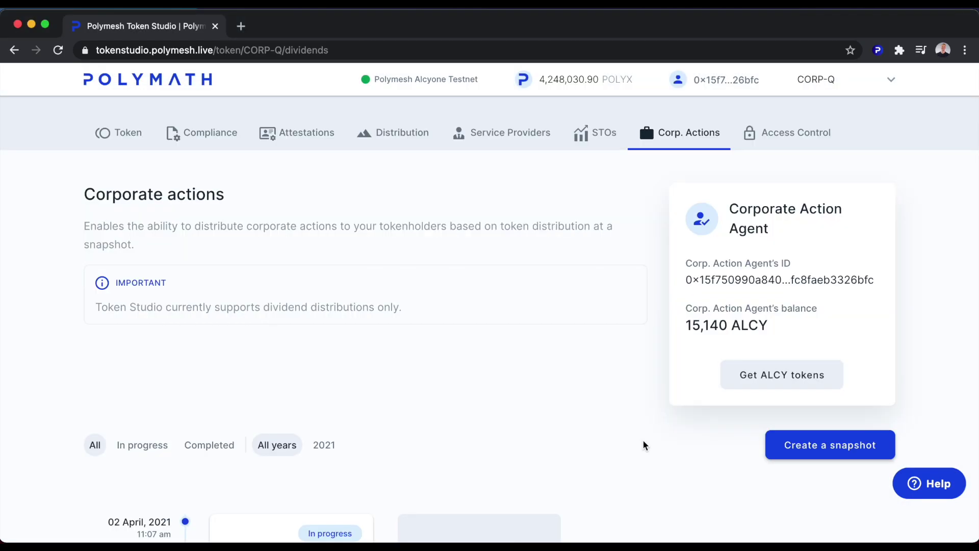
scroll(641, 467, down, 3)
scroll(641, 469, down, 3)
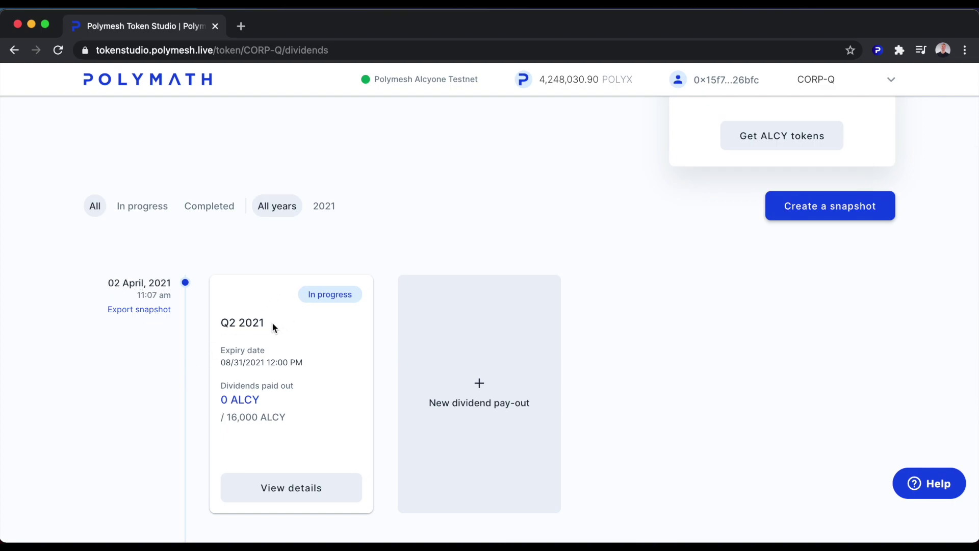
Step: Open the Q2 2021 distribution details and select the tax receiver's address
click(314, 357)
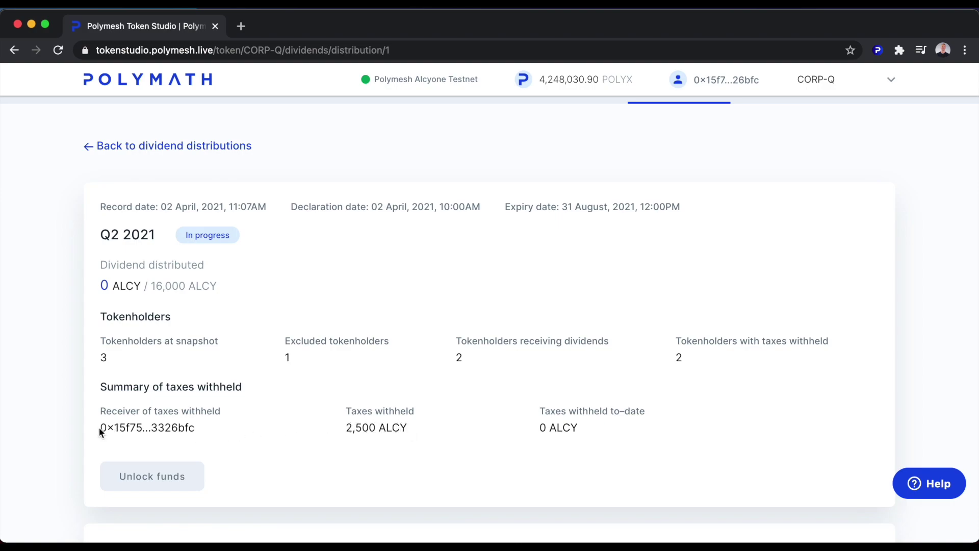
drag(100, 427, 139, 425)
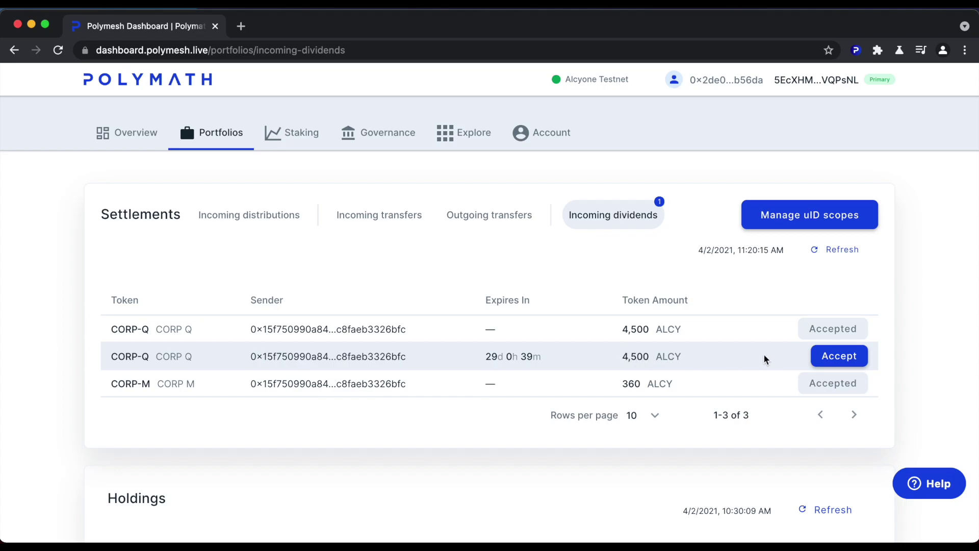
Step: Accept the 4,500 ALCY CORP-Q dividend, confirming and signing it in the wallet
click(838, 357)
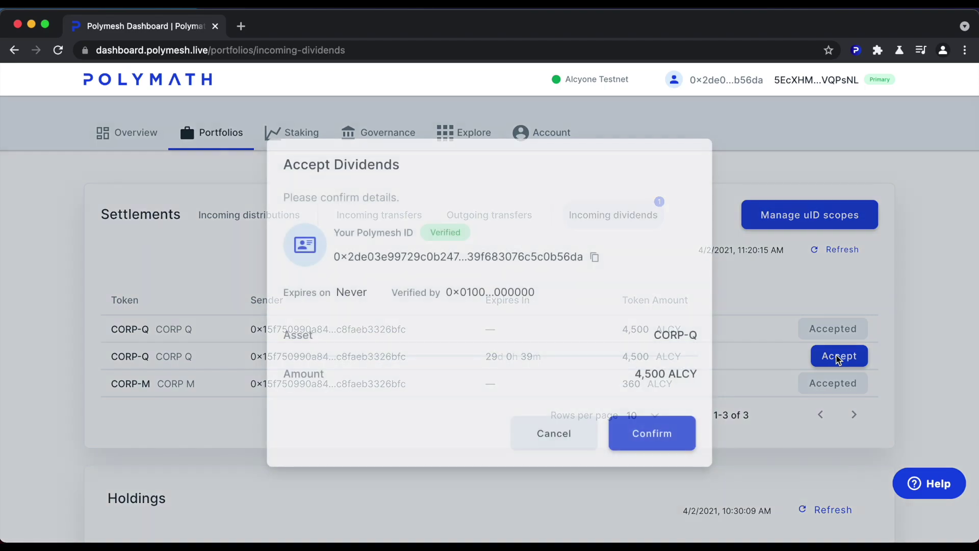
click(651, 434)
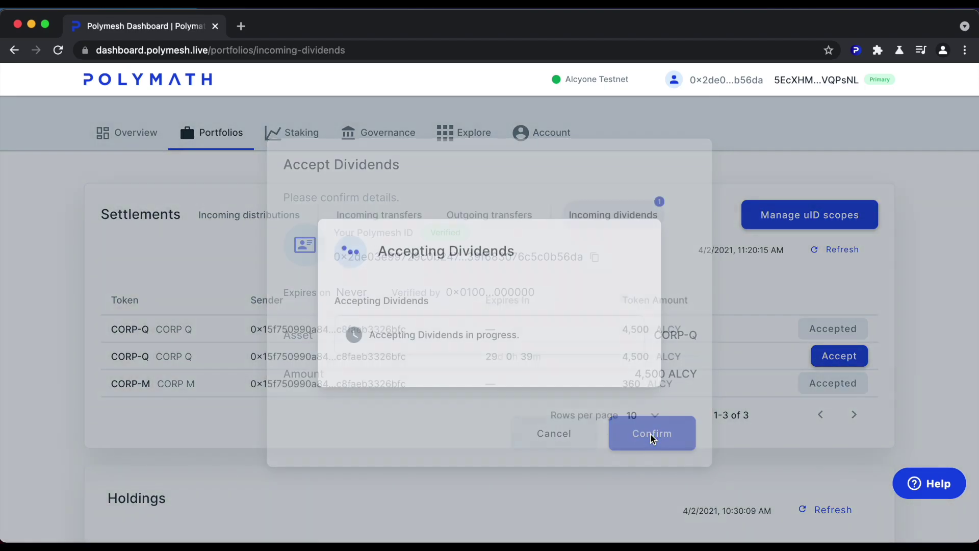
click(135, 437)
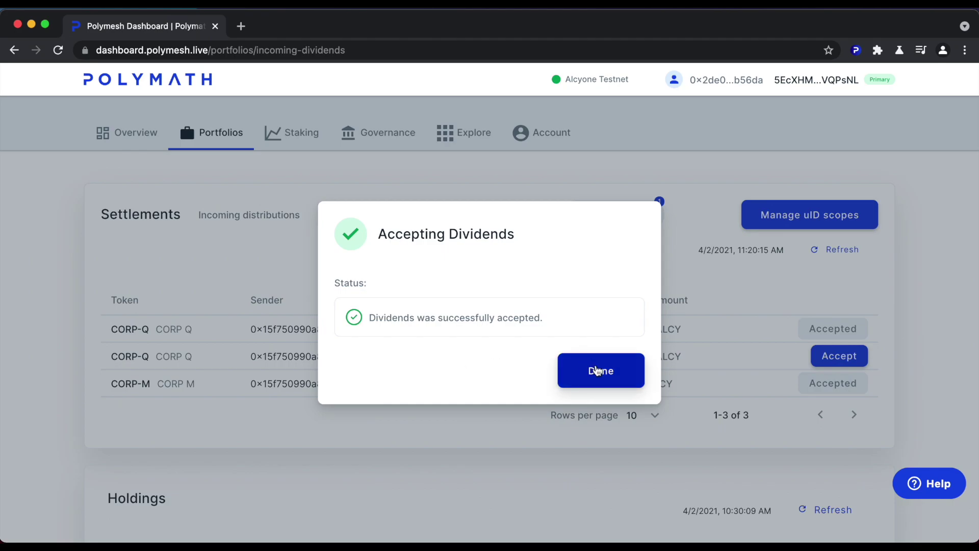
click(596, 370)
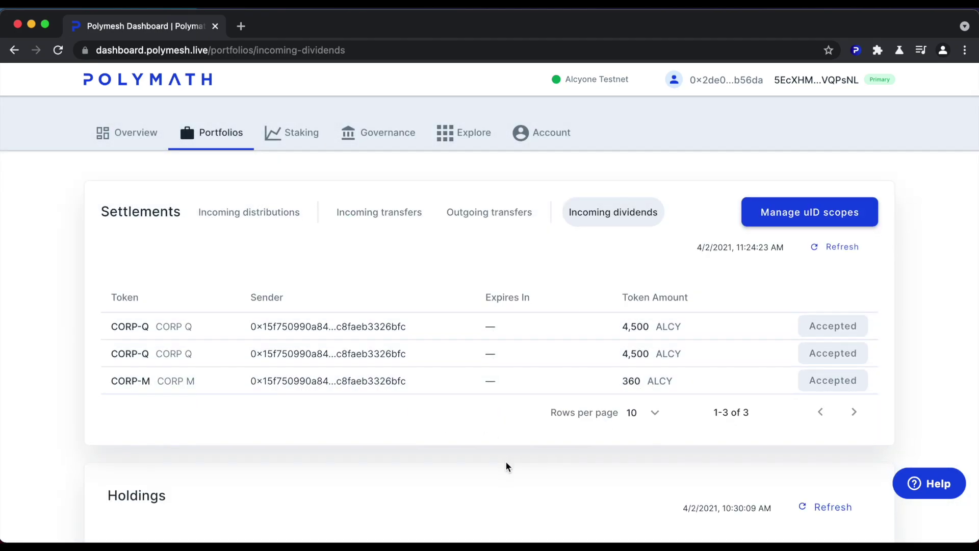
Step: Scroll to check the 88,360 ALCY holding, then view Q2 2021's 6,000 ALCY paid out
scroll(507, 463, down, 5)
scroll(507, 464, down, 1)
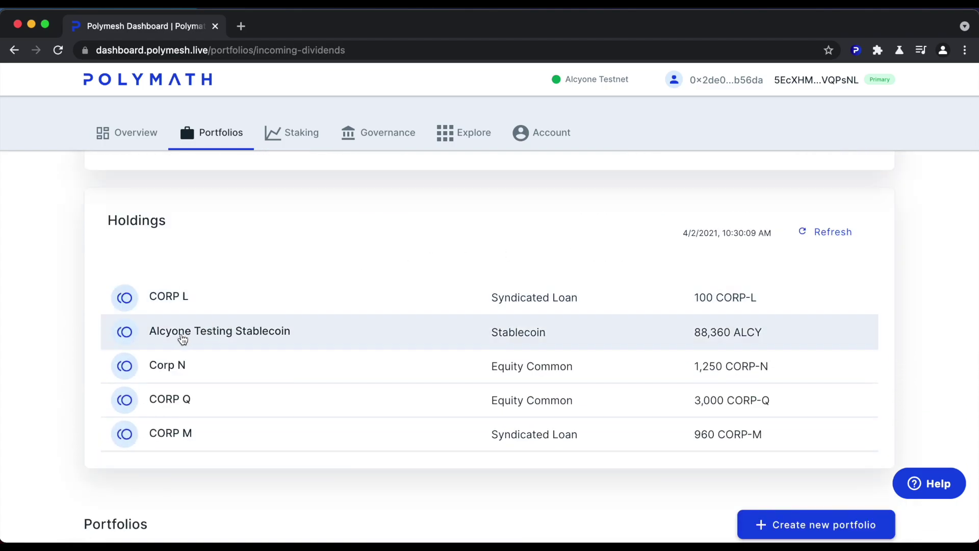
scroll(618, 245, up, 4)
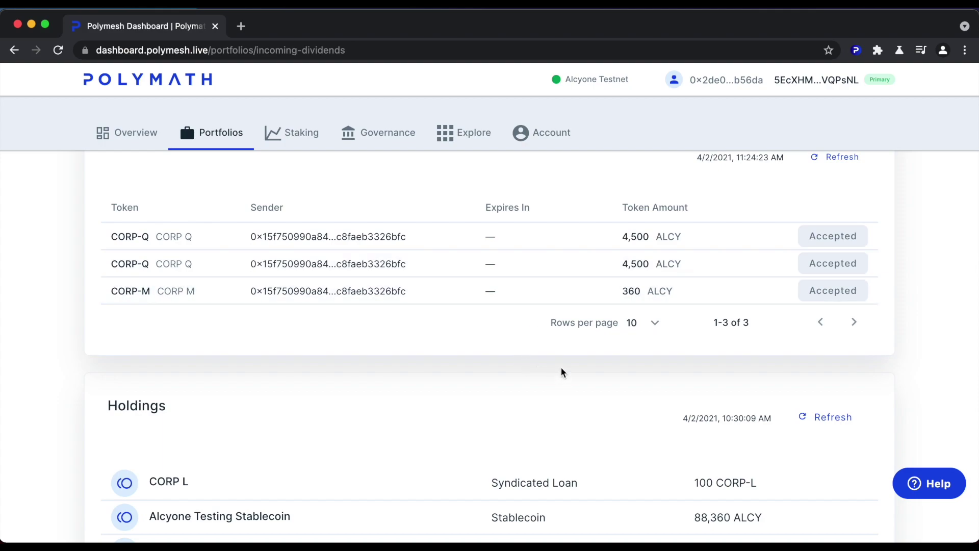
scroll(675, 369, down, 1)
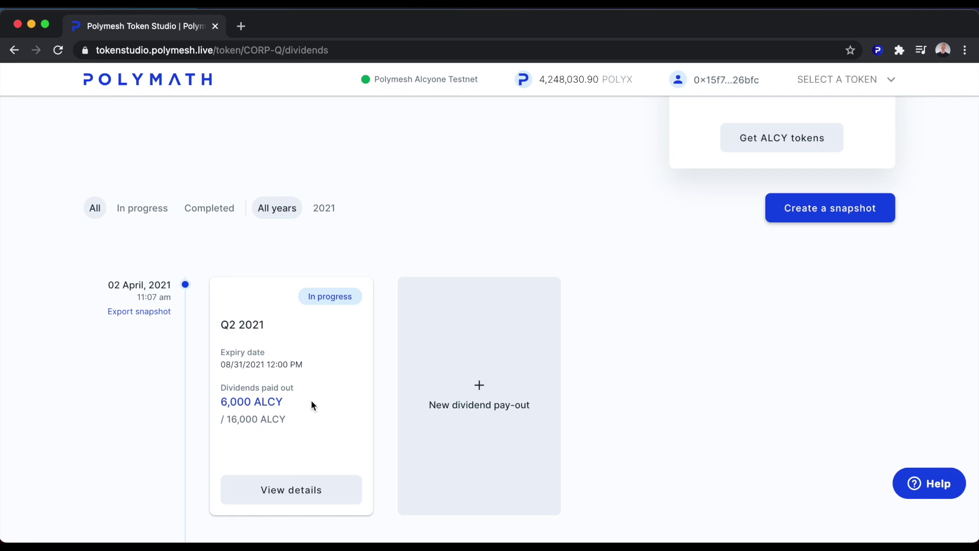
scroll(312, 403, up, 5)
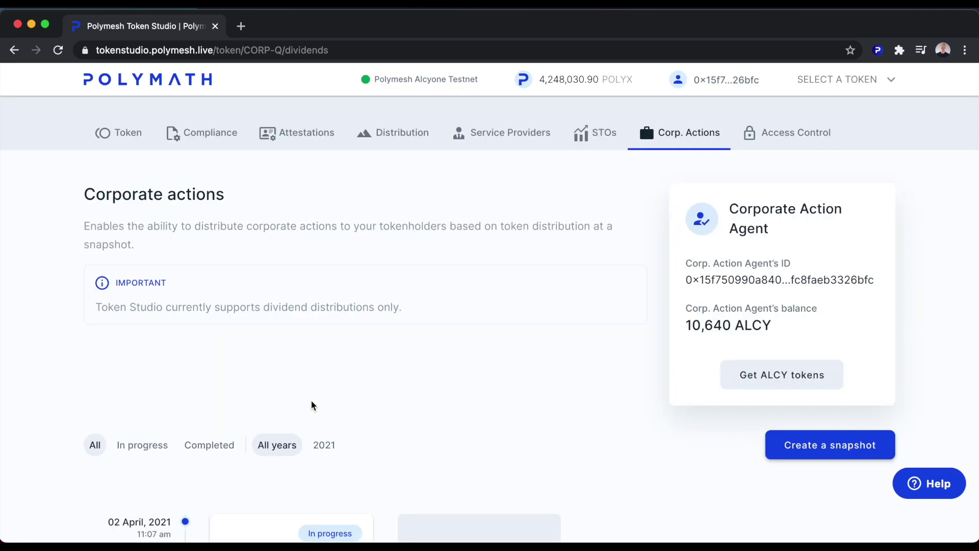